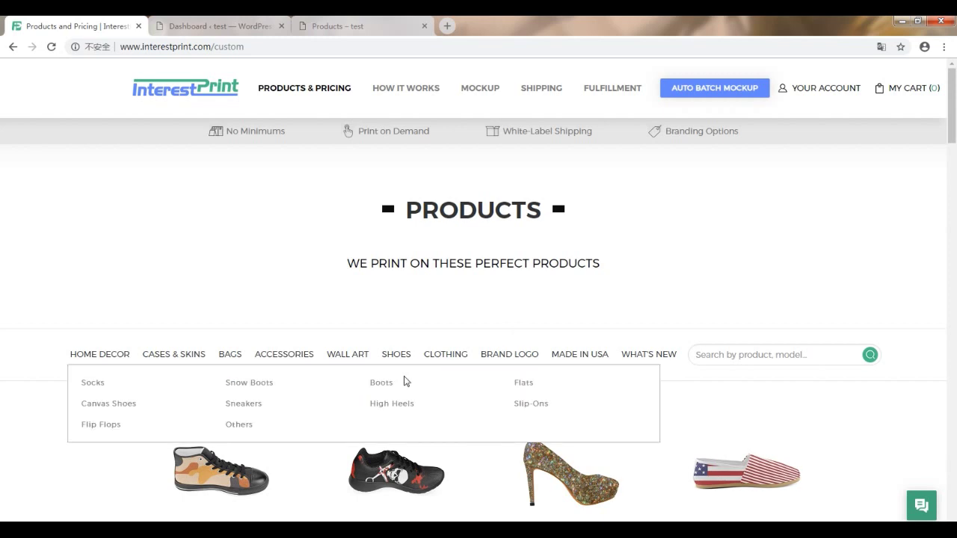
Open the Women's Breathable Sneakers (Model 055) from the Sneakers category and review its details.
{"action": "left_click", "coordinate": [254, 407]}
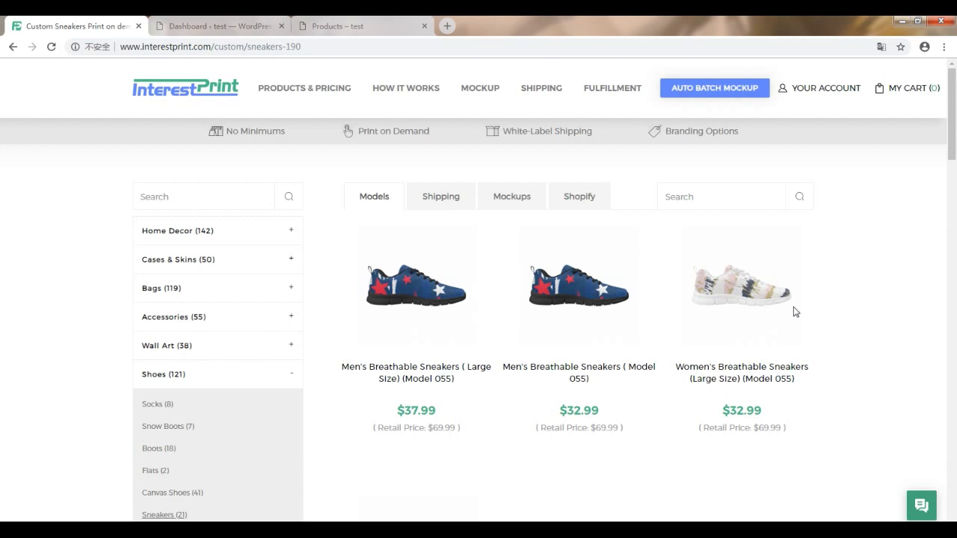
{"action": "scroll", "coordinate": [782, 354], "scroll_direction": "down", "scroll_amount": 3}
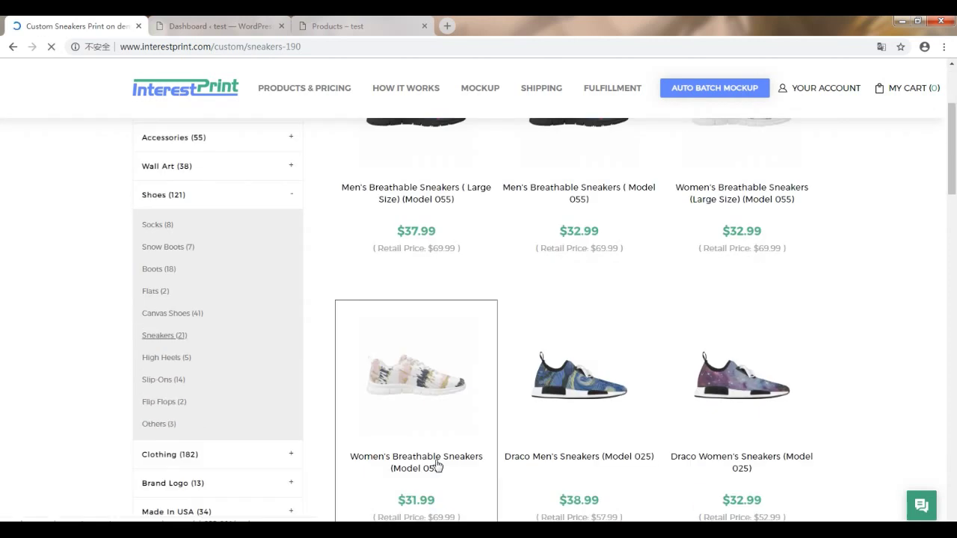
{"action": "left_click", "coordinate": [807, 338]}
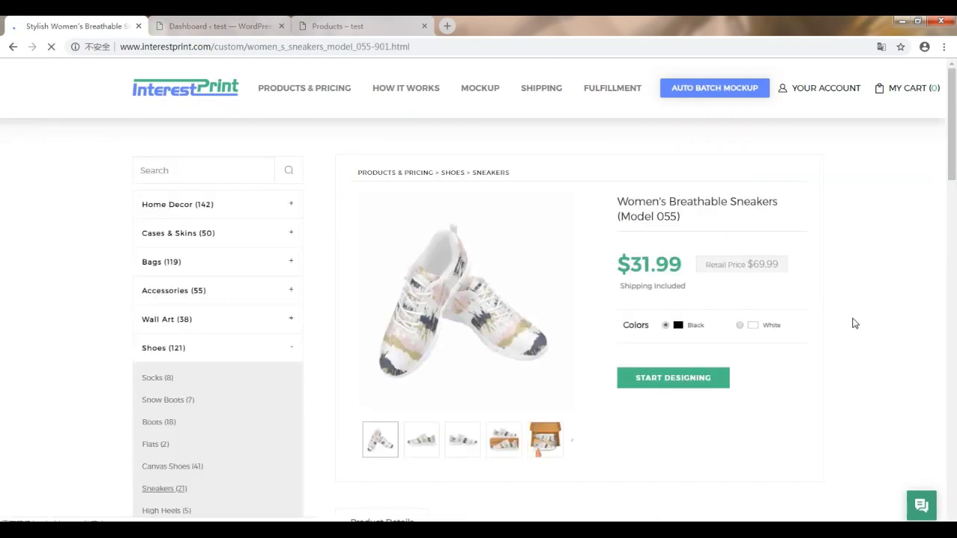
{"action": "scroll", "coordinate": [840, 331], "scroll_direction": "down", "scroll_amount": 2}
{"action": "scroll", "coordinate": [811, 342], "scroll_direction": "down", "scroll_amount": 1}
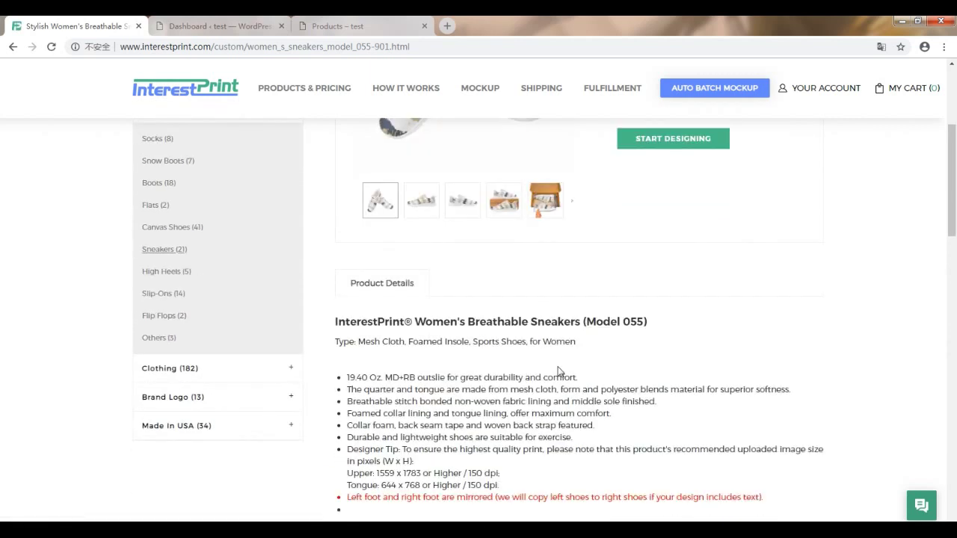
{"action": "scroll", "coordinate": [534, 418], "scroll_direction": "down", "scroll_amount": 1}
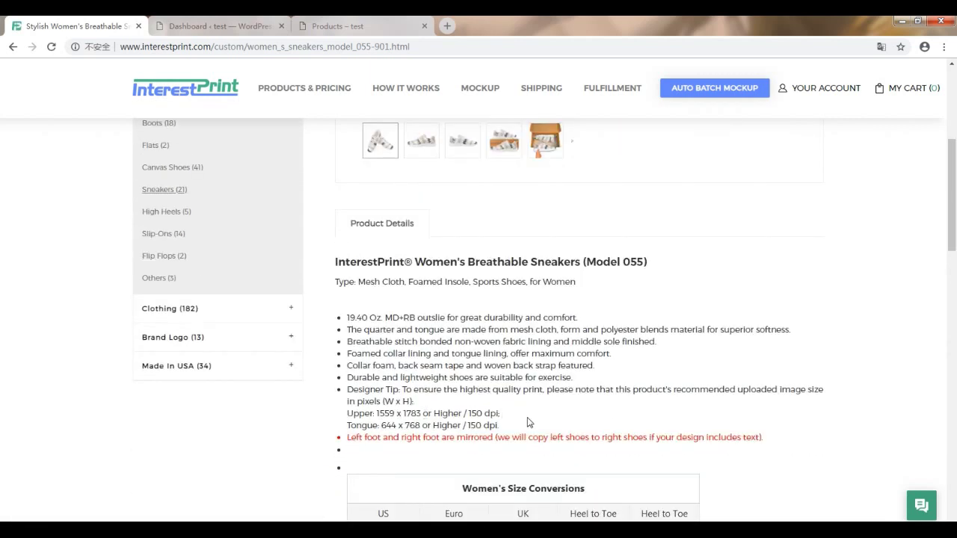
{"action": "scroll", "coordinate": [738, 367], "scroll_direction": "up", "scroll_amount": 2}
{"action": "scroll", "coordinate": [741, 352], "scroll_direction": "up", "scroll_amount": 1}
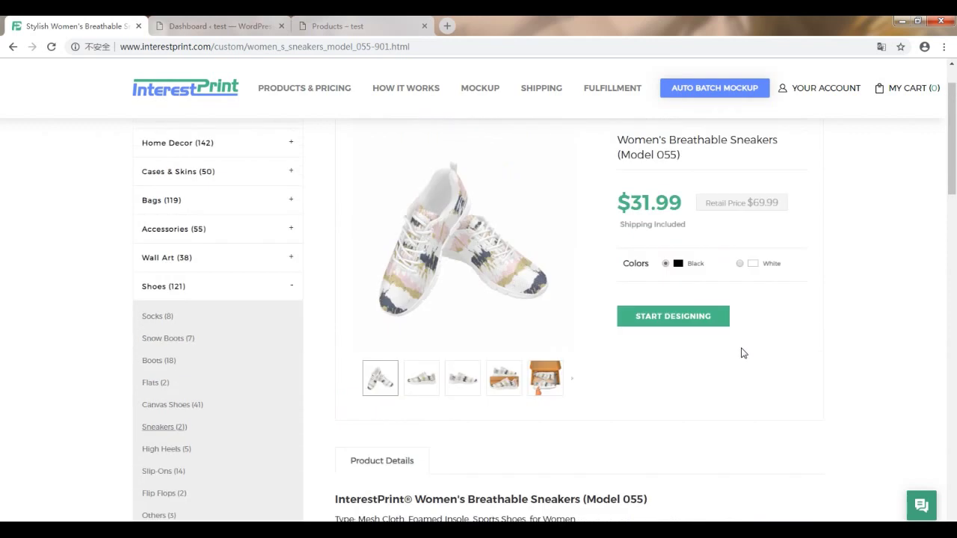
Start designing the sneaker and apply the orange graffiti pattern from Browse Gallery.
{"action": "left_click", "coordinate": [654, 326]}
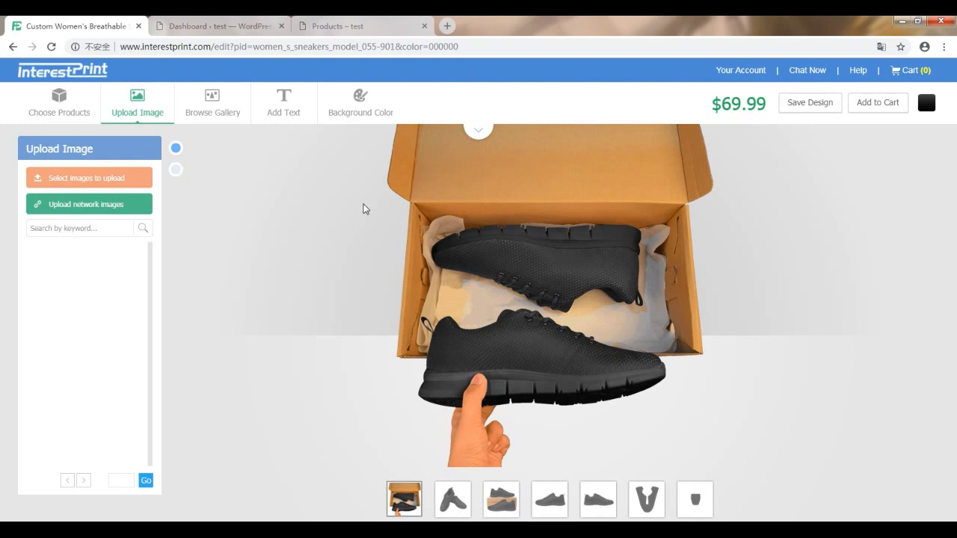
{"action": "left_click", "coordinate": [226, 116]}
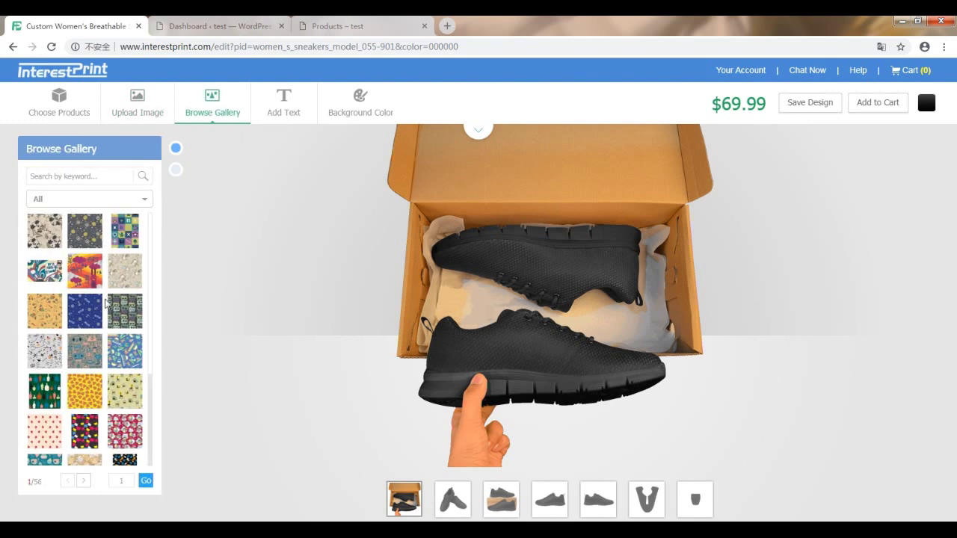
{"action": "left_click", "coordinate": [91, 273]}
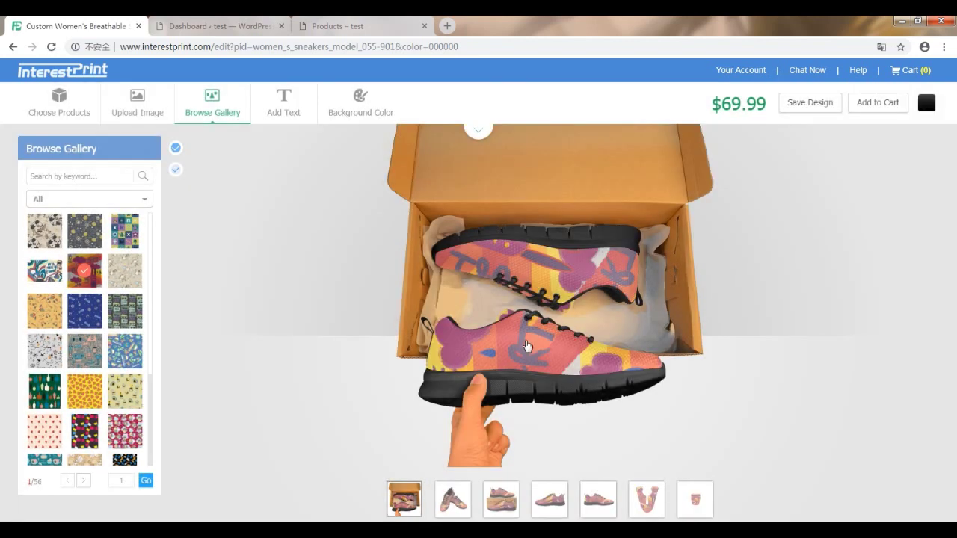
Enlarge the graffiti pattern on the upper and tongue, then preview the side view.
{"action": "left_click", "coordinate": [643, 489]}
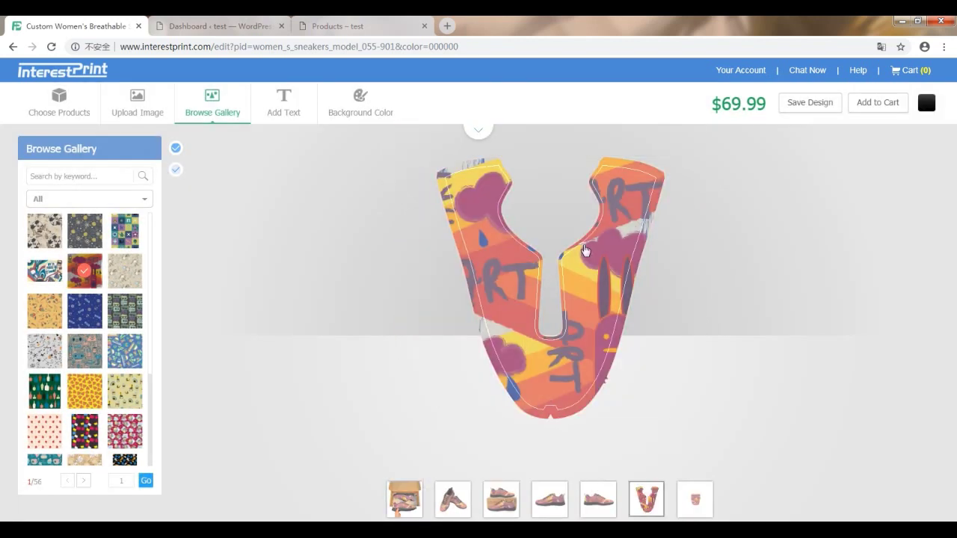
{"action": "left_click", "coordinate": [584, 251]}
{"action": "left_click_drag", "start_coordinate": [682, 151], "coordinate": [703, 141]}
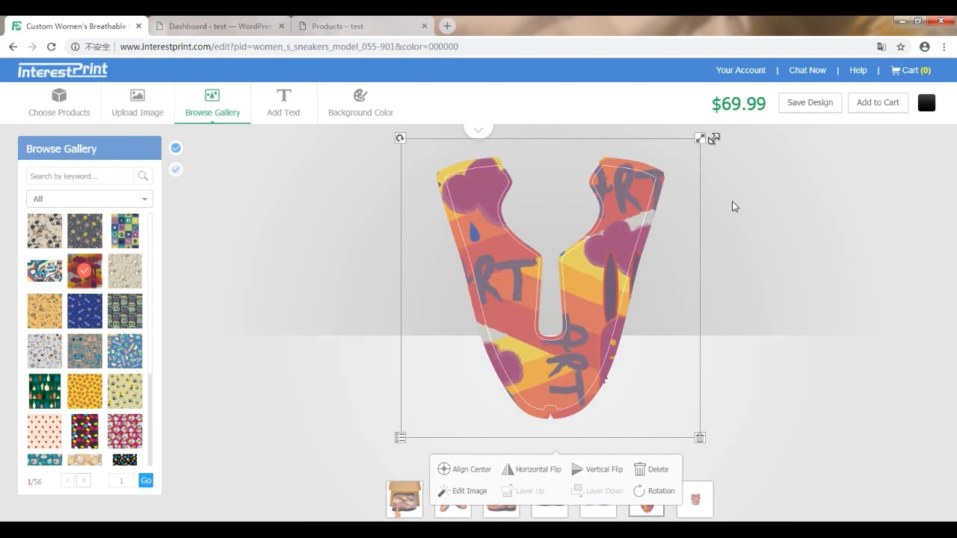
{"action": "left_click", "coordinate": [704, 501]}
{"action": "left_click", "coordinate": [556, 282]}
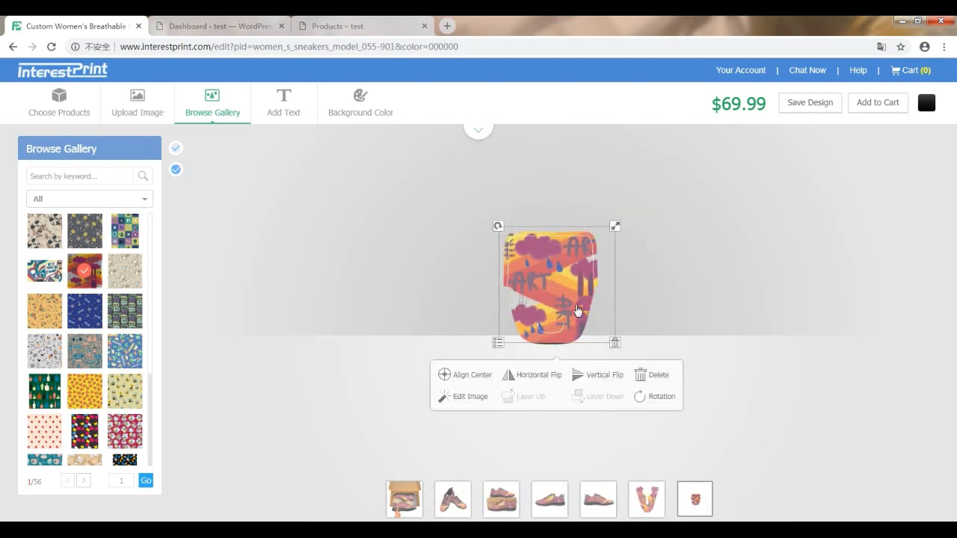
{"action": "left_click", "coordinate": [598, 499]}
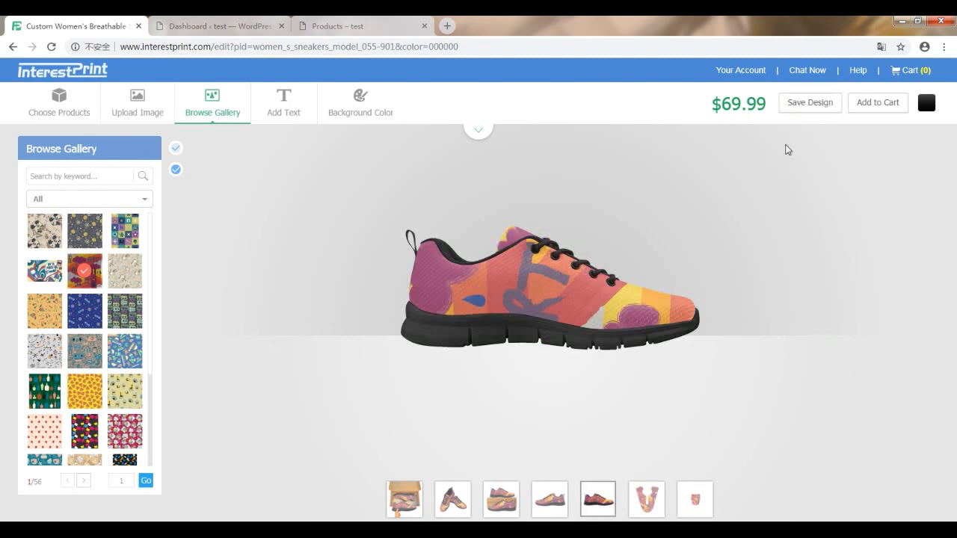
Save the sneaker design under the name 'Nature clouds art rabbit'.
{"action": "left_click", "coordinate": [809, 105]}
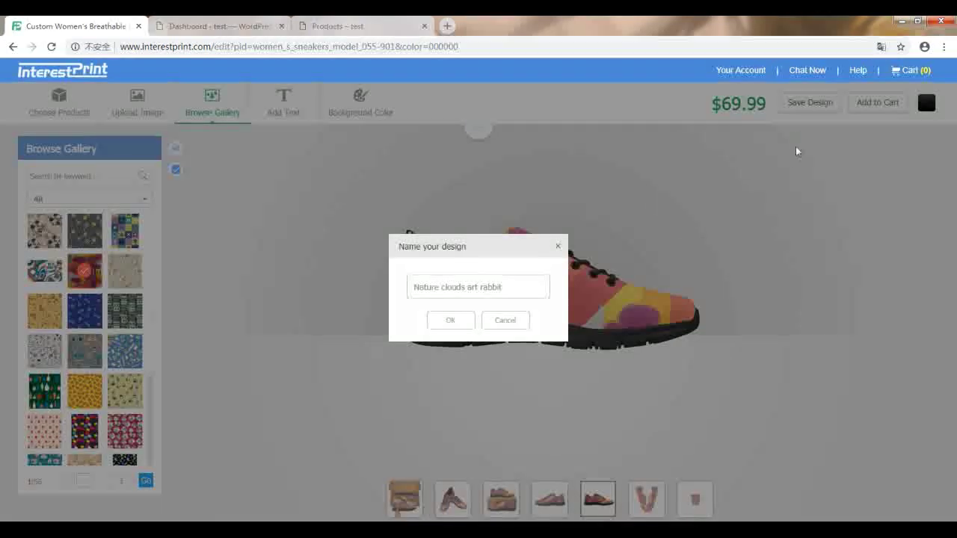
{"action": "left_click", "coordinate": [451, 321]}
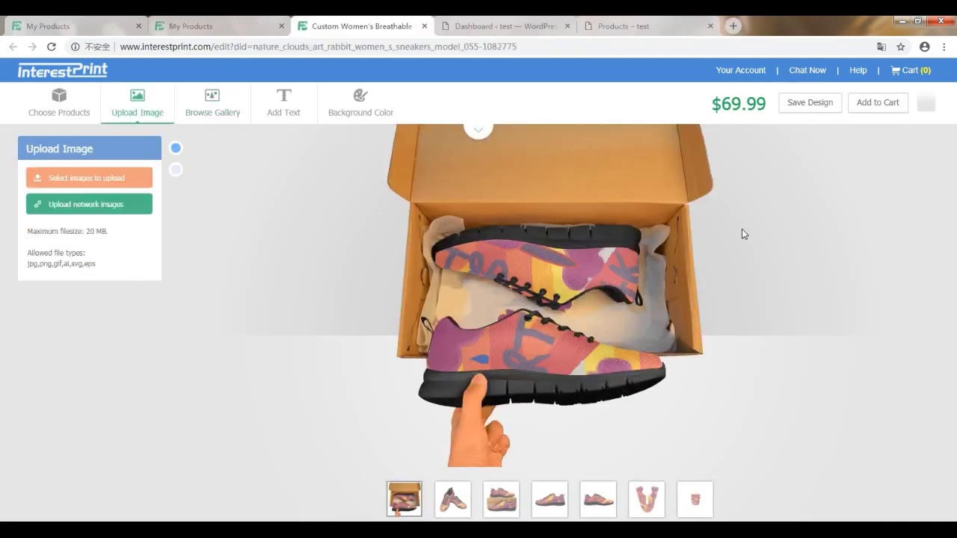
Select the Nature clouds art rabbit design in My Designs and sync it to the yjlgroup WooCommerce store.
{"action": "left_click", "coordinate": [748, 75]}
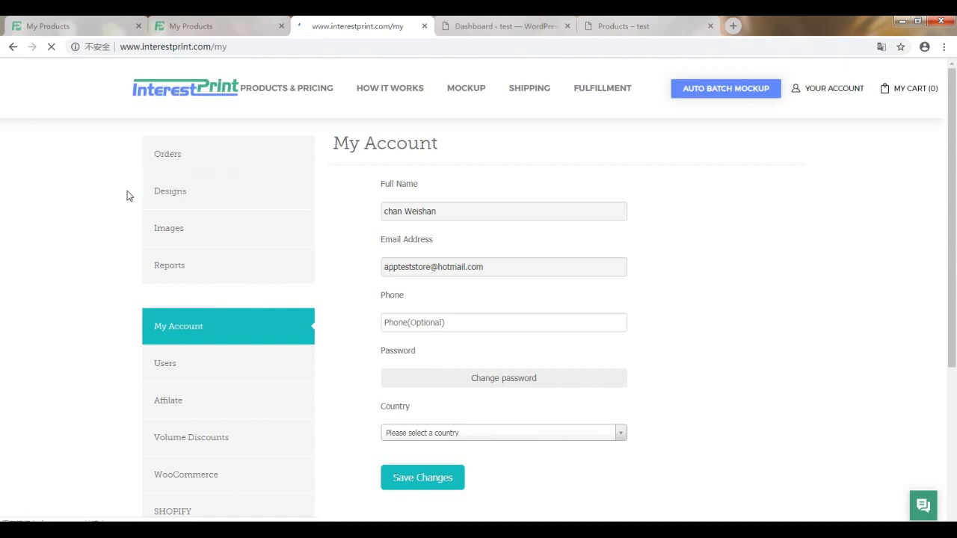
{"action": "left_click", "coordinate": [172, 196]}
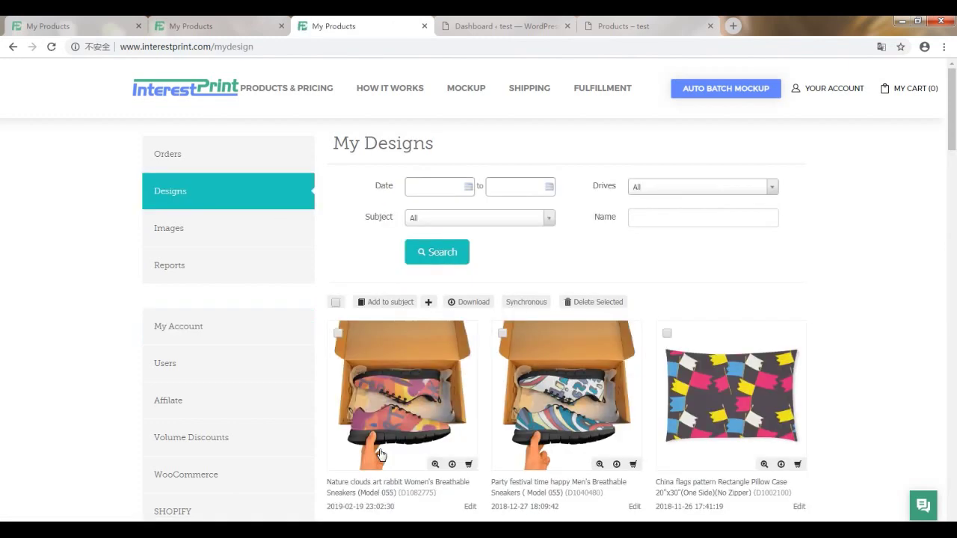
{"action": "scroll", "coordinate": [411, 426], "scroll_direction": "down", "scroll_amount": 1}
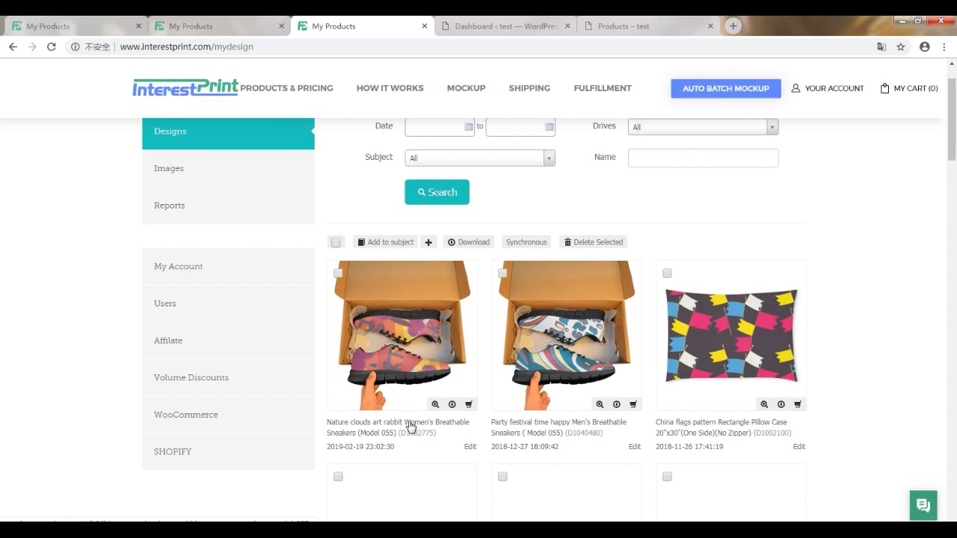
{"action": "left_click", "coordinate": [339, 273]}
{"action": "left_click", "coordinate": [526, 242]}
{"action": "mouse_move", "coordinate": [536, 260]}
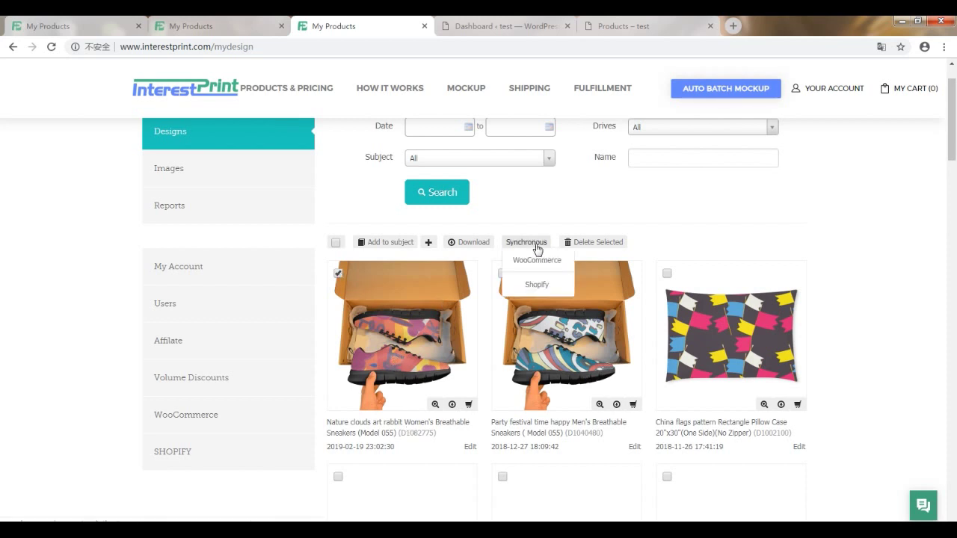
{"action": "left_click", "coordinate": [620, 262]}
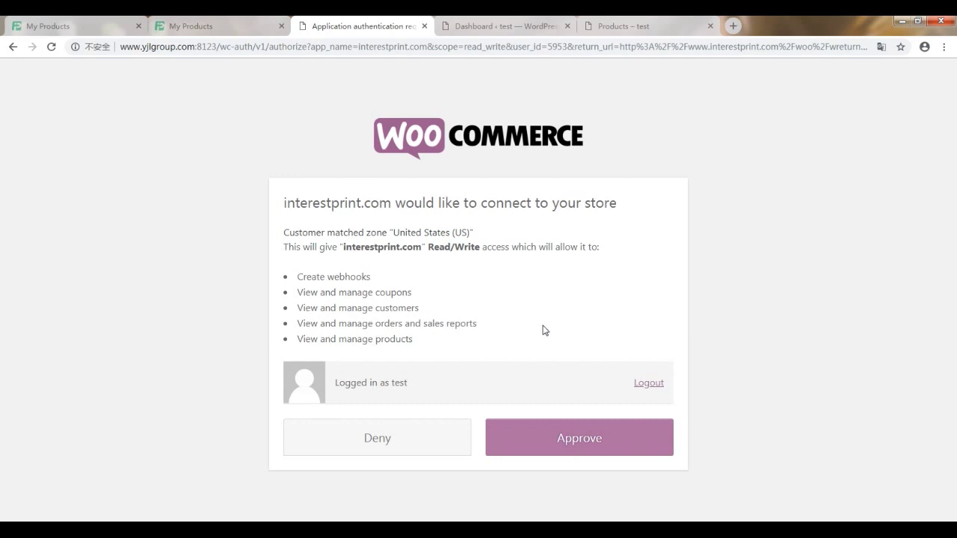
Approve interestprint.com's read/write access on the WooCommerce authorization page.
{"action": "left_click", "coordinate": [579, 446]}
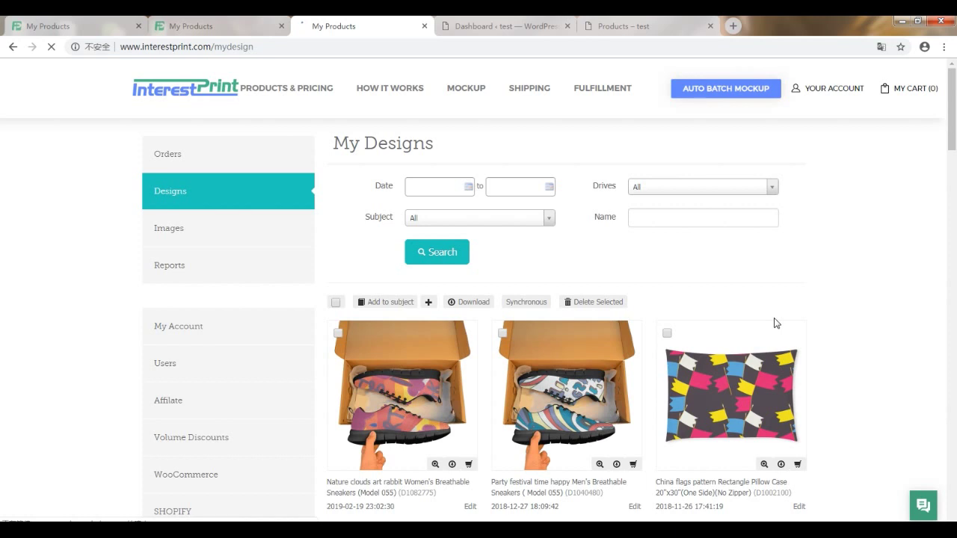
Re-sync the rabbit design to the WooCommerce store and dismiss the success alert.
{"action": "scroll", "coordinate": [774, 323], "scroll_direction": "down", "scroll_amount": 1}
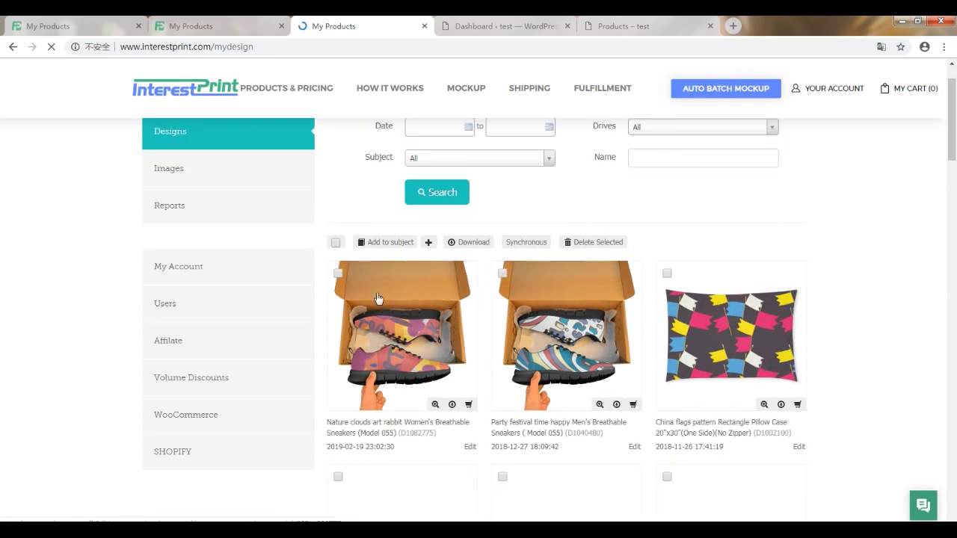
{"action": "left_click", "coordinate": [338, 273]}
{"action": "left_click", "coordinate": [536, 244]}
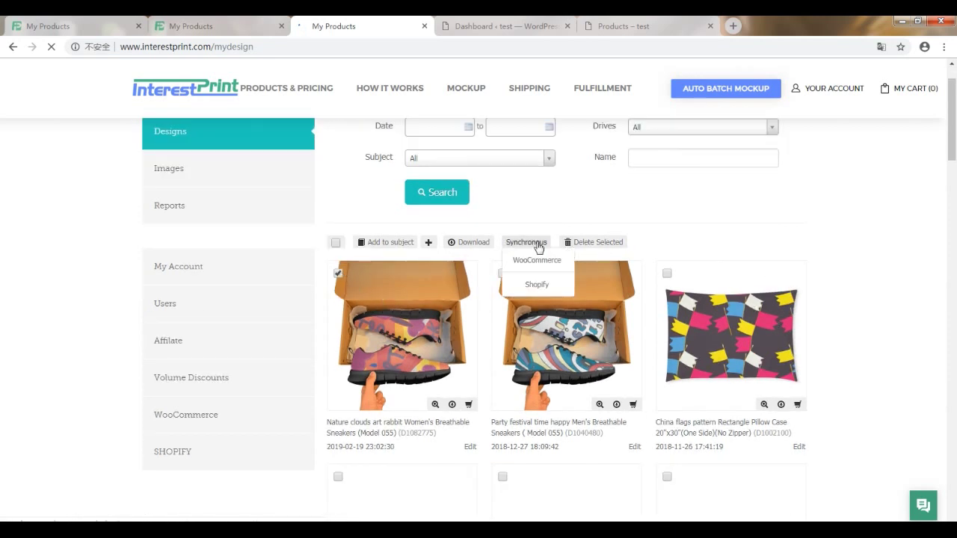
{"action": "left_click", "coordinate": [635, 265]}
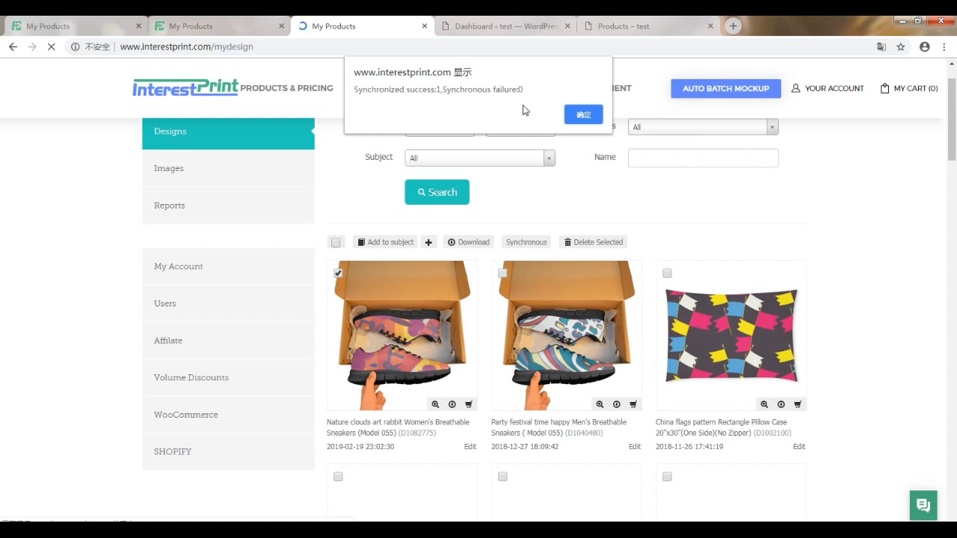
{"action": "left_click", "coordinate": [587, 116]}
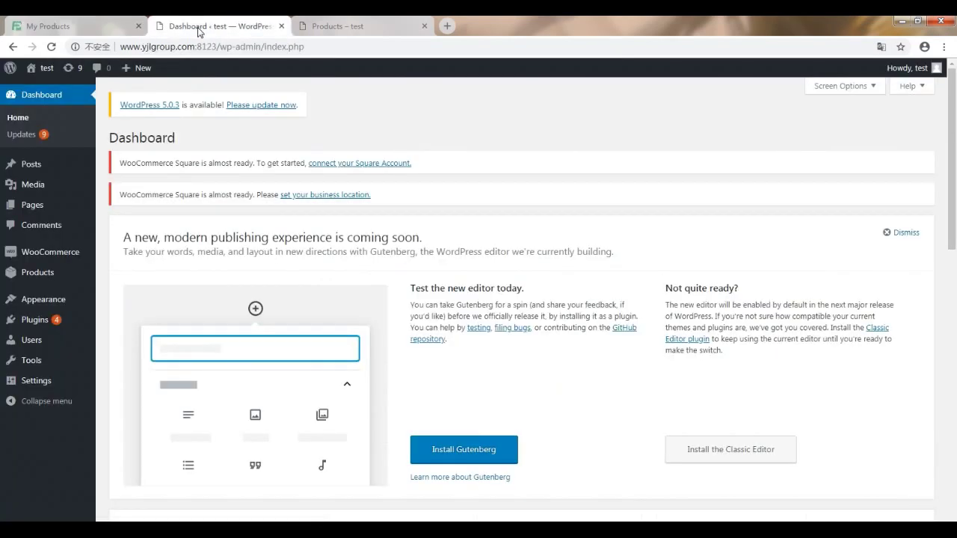
In WordPress, filter All Products to Pending (1) to find the synced rabbit sneakers.
{"action": "left_click", "coordinate": [201, 29]}
{"action": "mouse_move", "coordinate": [37, 273]}
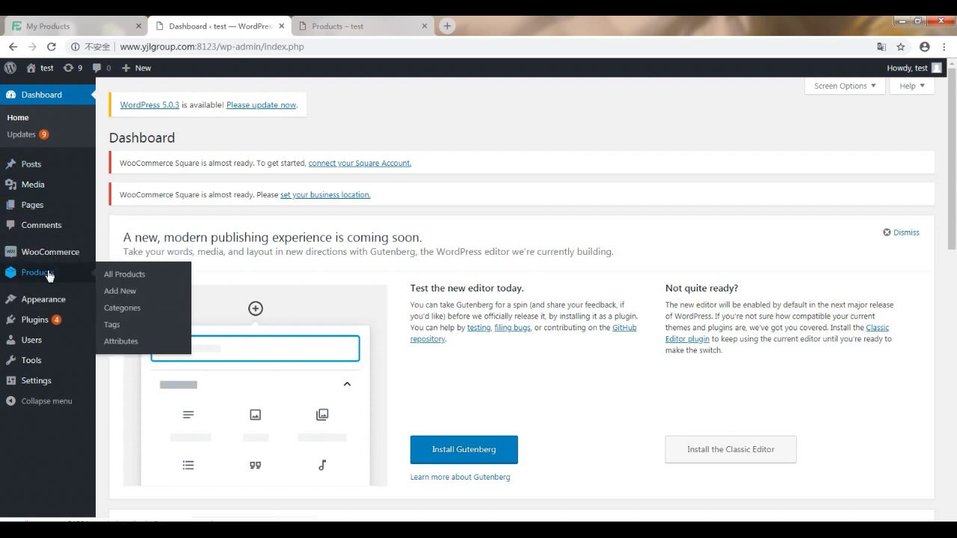
{"action": "left_click", "coordinate": [118, 282]}
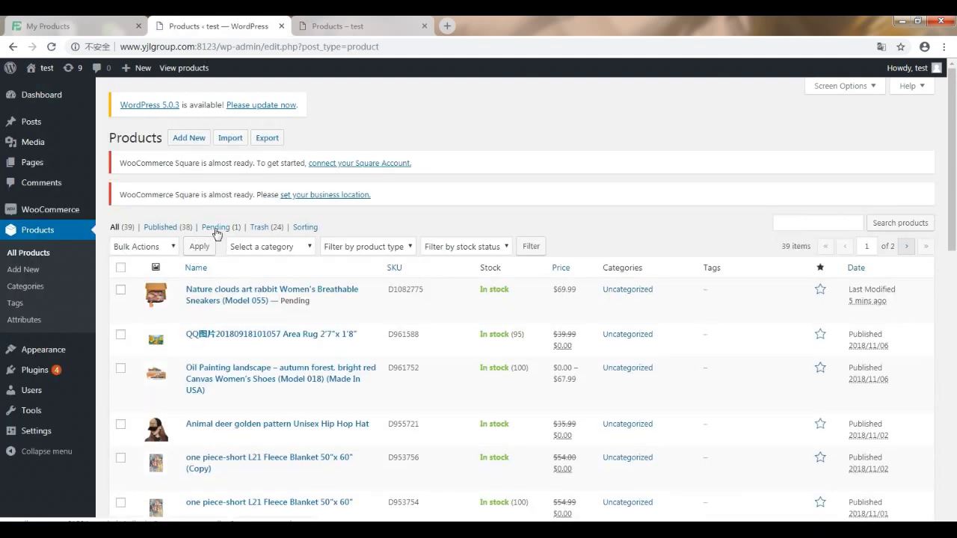
{"action": "left_click", "coordinate": [215, 231]}
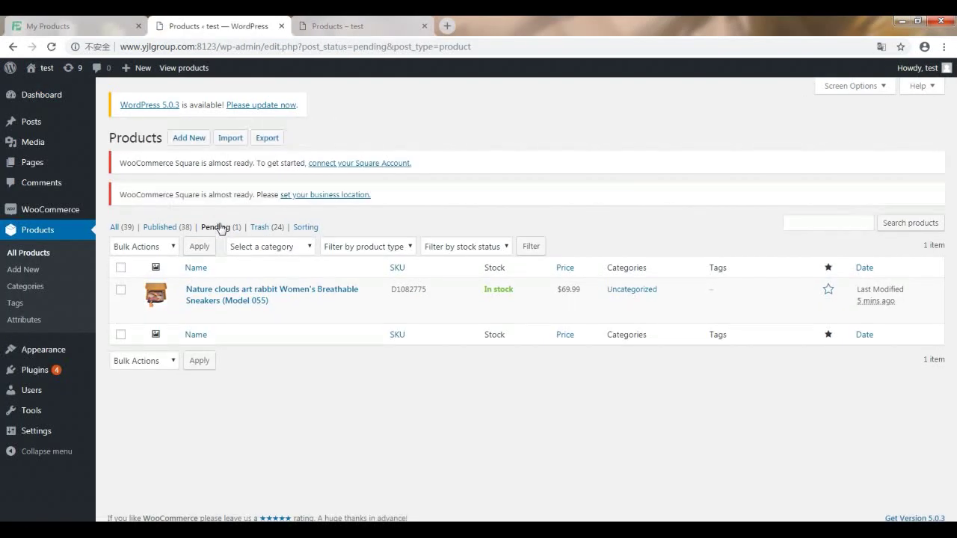
{"action": "mouse_move", "coordinate": [273, 299]}
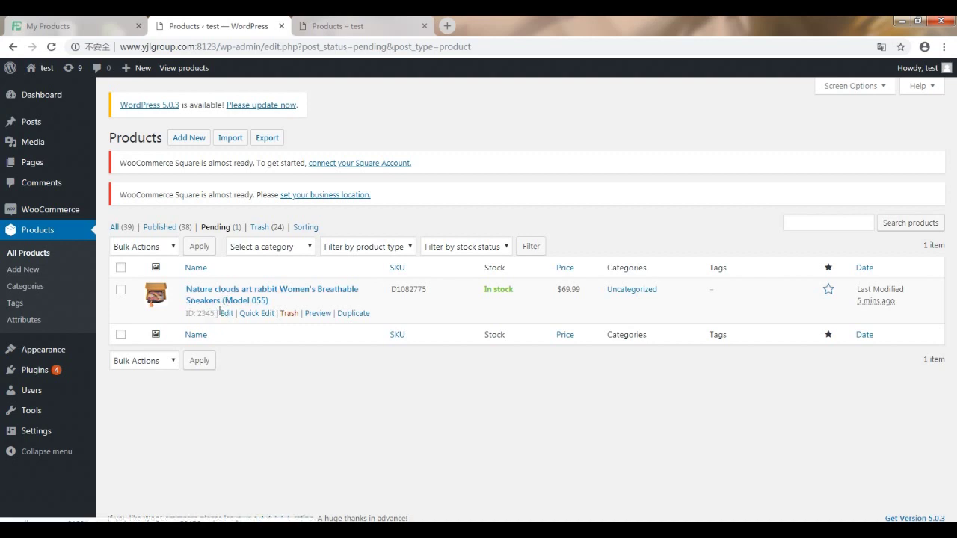
Open the pending rabbit sneakers and review the title, description, Inventory SKU and Size attribute.
{"action": "left_click", "coordinate": [226, 314]}
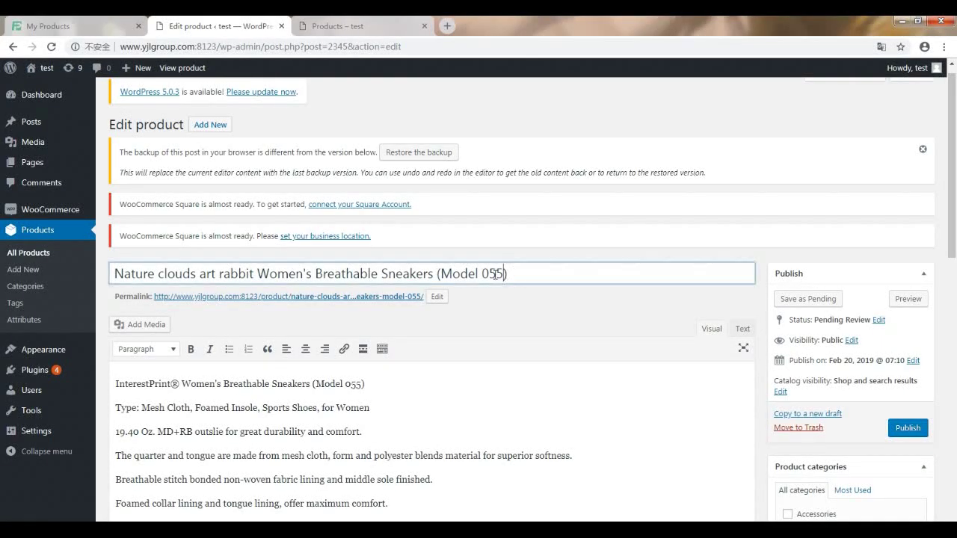
{"action": "left_click_drag", "start_coordinate": [505, 274], "coordinate": [227, 274]}
{"action": "left_click", "coordinate": [421, 394]}
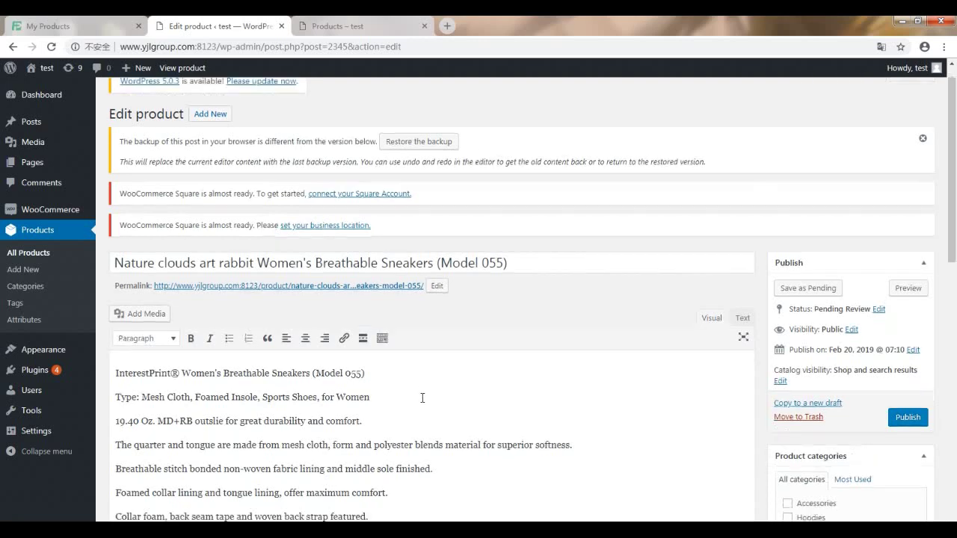
{"action": "scroll", "coordinate": [421, 393], "scroll_direction": "down", "scroll_amount": 1}
{"action": "left_click_drag", "start_coordinate": [150, 347], "coordinate": [356, 467]}
{"action": "scroll", "coordinate": [378, 436], "scroll_direction": "down", "scroll_amount": 2}
{"action": "scroll", "coordinate": [377, 436], "scroll_direction": "down", "scroll_amount": 3}
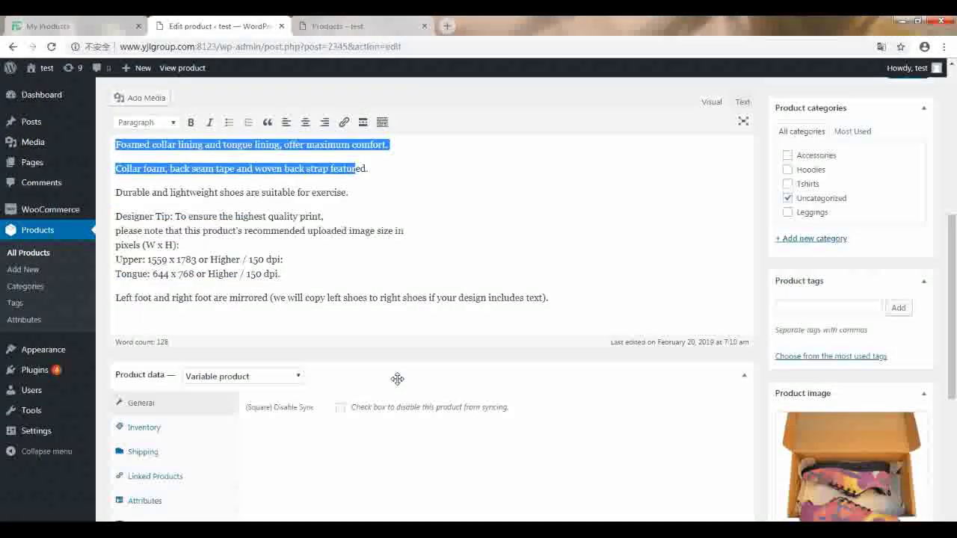
{"action": "scroll", "coordinate": [396, 335], "scroll_direction": "down", "scroll_amount": 3}
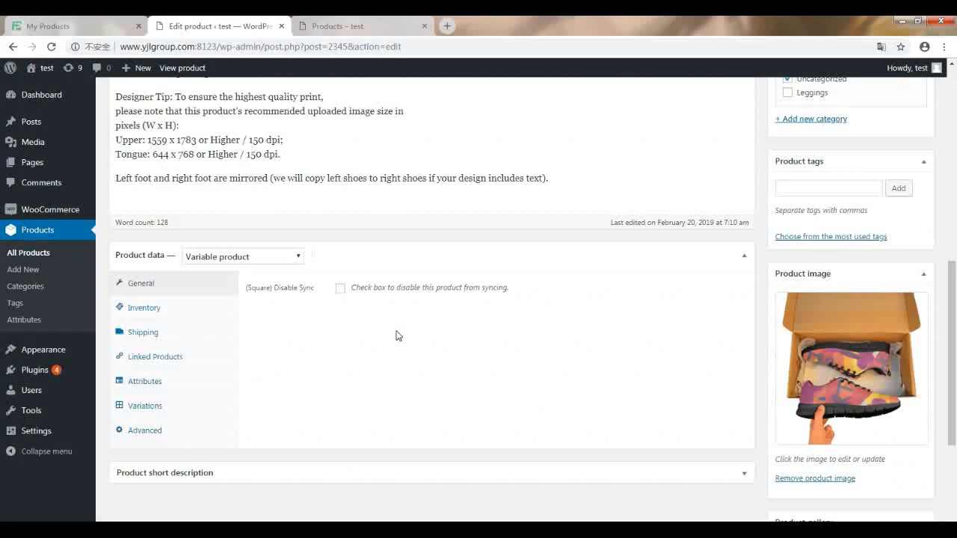
{"action": "left_click", "coordinate": [173, 317]}
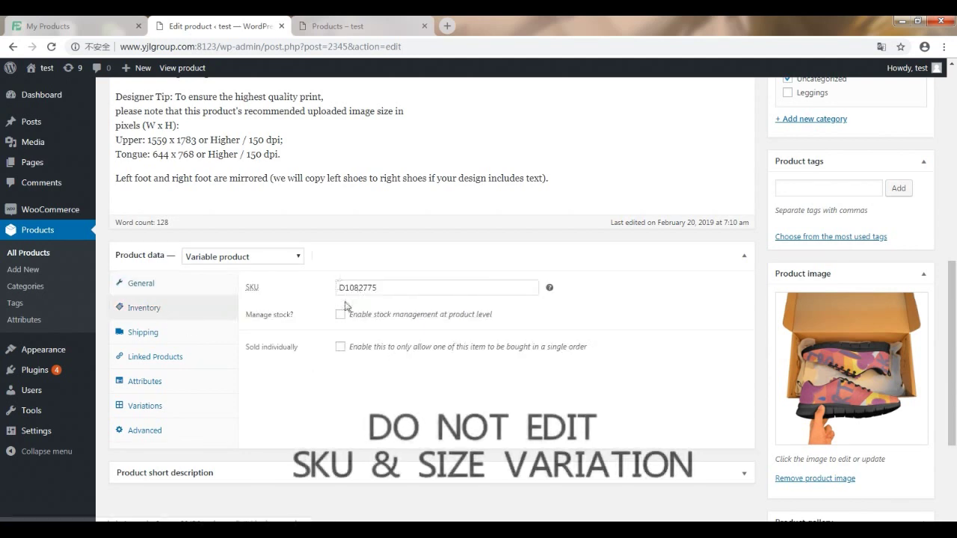
{"action": "left_click", "coordinate": [186, 389]}
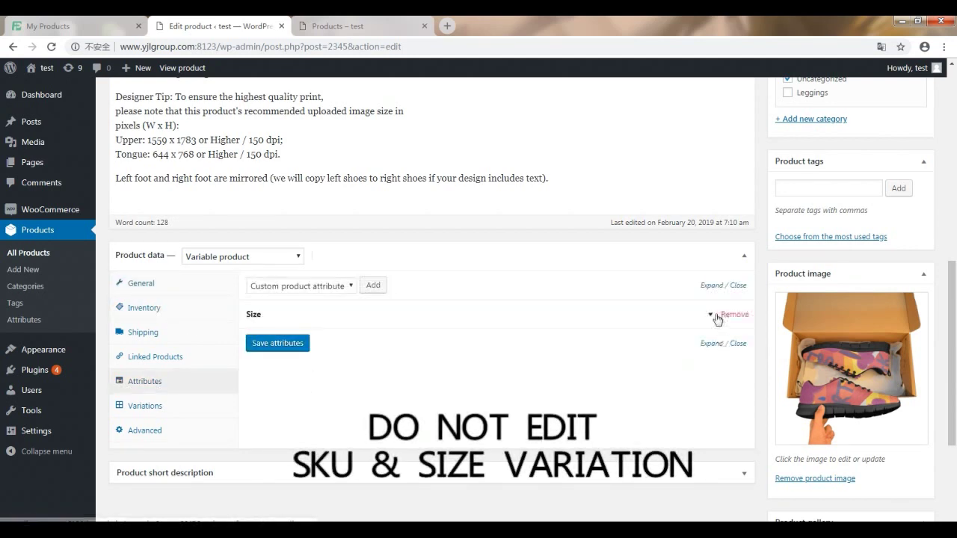
{"action": "left_click", "coordinate": [706, 316]}
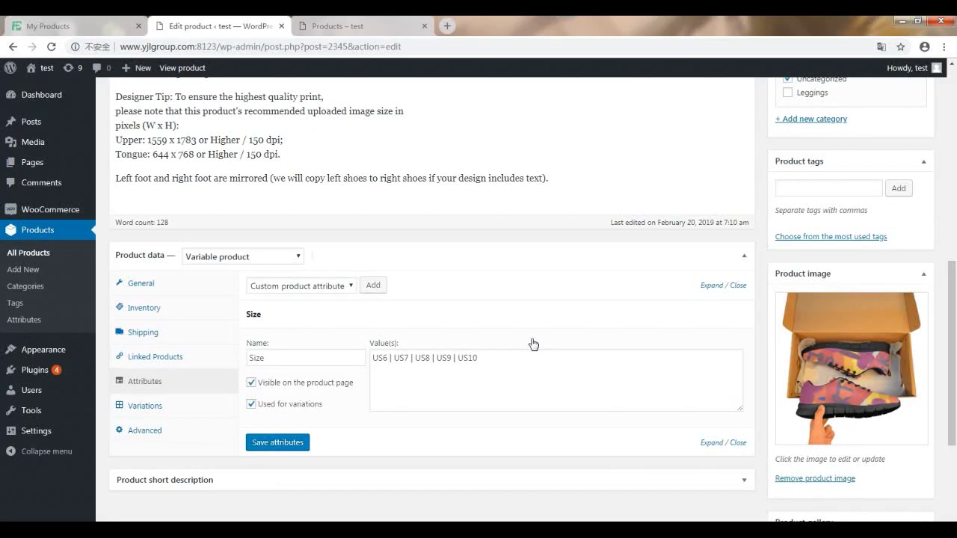
Publish the sneaker product and view its live storefront page.
{"action": "scroll", "coordinate": [532, 340], "scroll_direction": "up", "scroll_amount": 3}
{"action": "scroll", "coordinate": [538, 336], "scroll_direction": "up", "scroll_amount": 1}
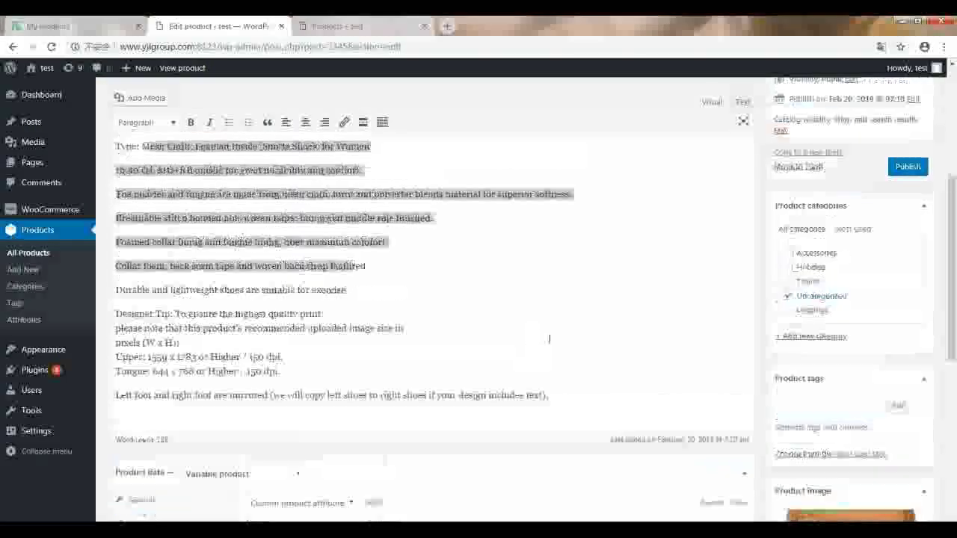
{"action": "scroll", "coordinate": [598, 334], "scroll_direction": "up", "scroll_amount": 1}
{"action": "left_click", "coordinate": [907, 308]}
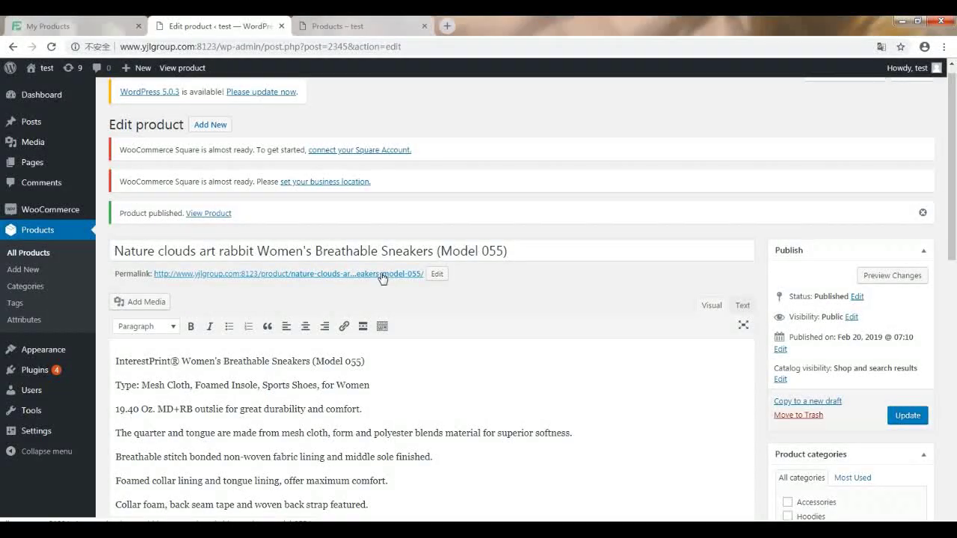
{"action": "left_click", "coordinate": [380, 273]}
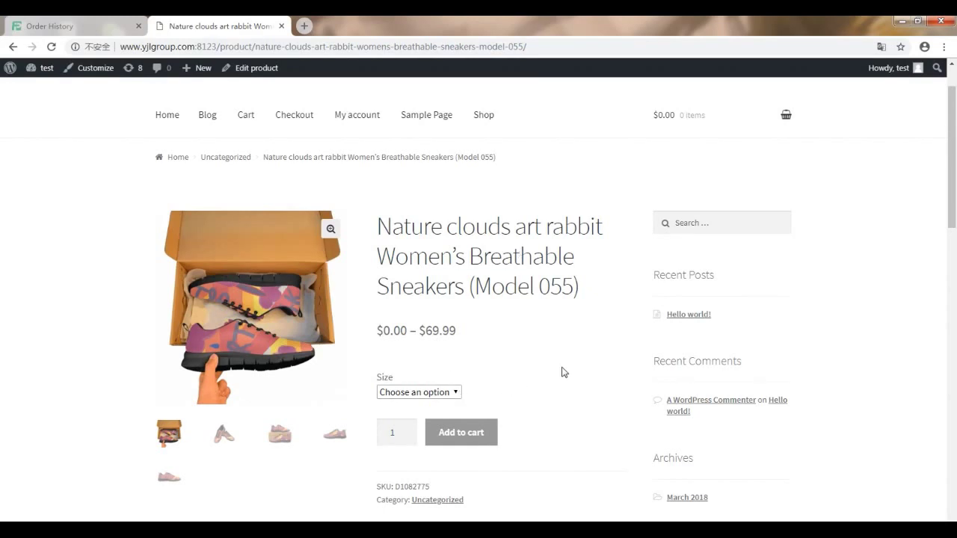
Choose size US10 and add the rabbit sneakers to the cart.
{"action": "scroll", "coordinate": [564, 372], "scroll_direction": "down", "scroll_amount": 1}
{"action": "left_click", "coordinate": [418, 332]}
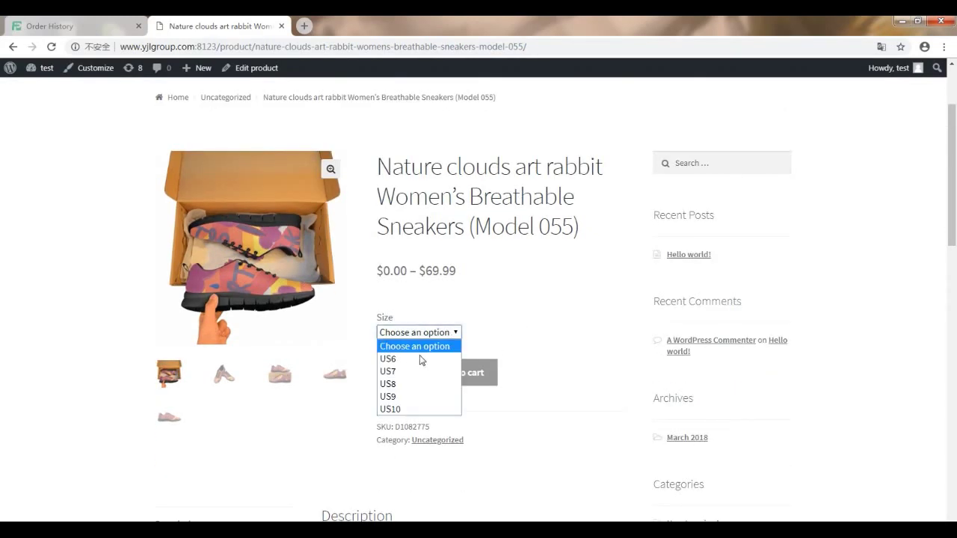
{"action": "left_click", "coordinate": [407, 408]}
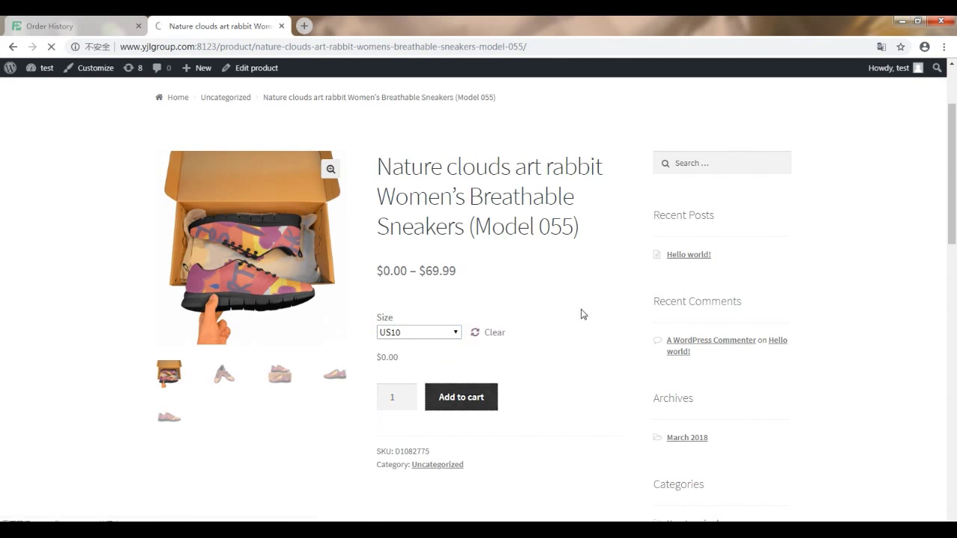
{"action": "left_click", "coordinate": [728, 344]}
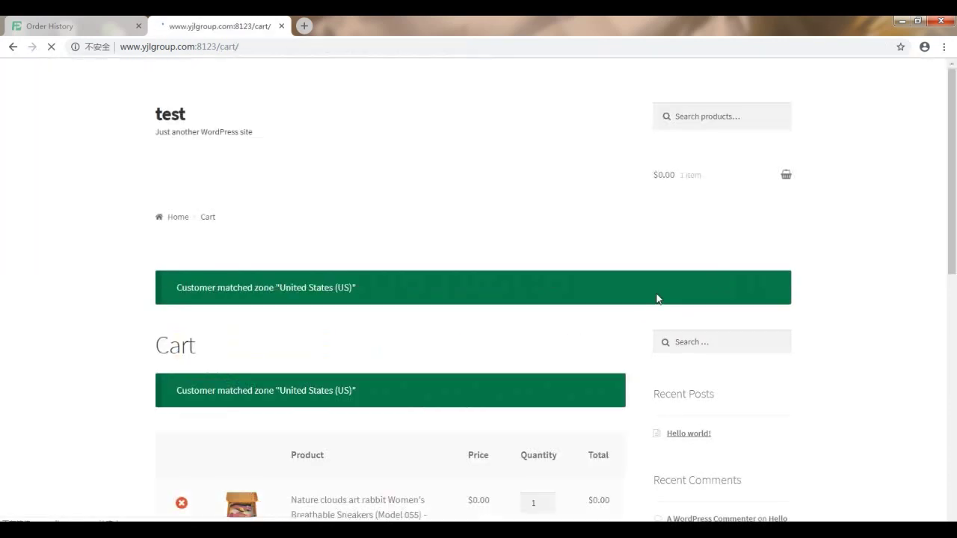
Check out and confirm order 2351 was received for $0.00.
{"action": "scroll", "coordinate": [656, 299], "scroll_direction": "down", "scroll_amount": 3}
{"action": "scroll", "coordinate": [630, 324], "scroll_direction": "down", "scroll_amount": 1}
{"action": "scroll", "coordinate": [548, 437], "scroll_direction": "down", "scroll_amount": 3}
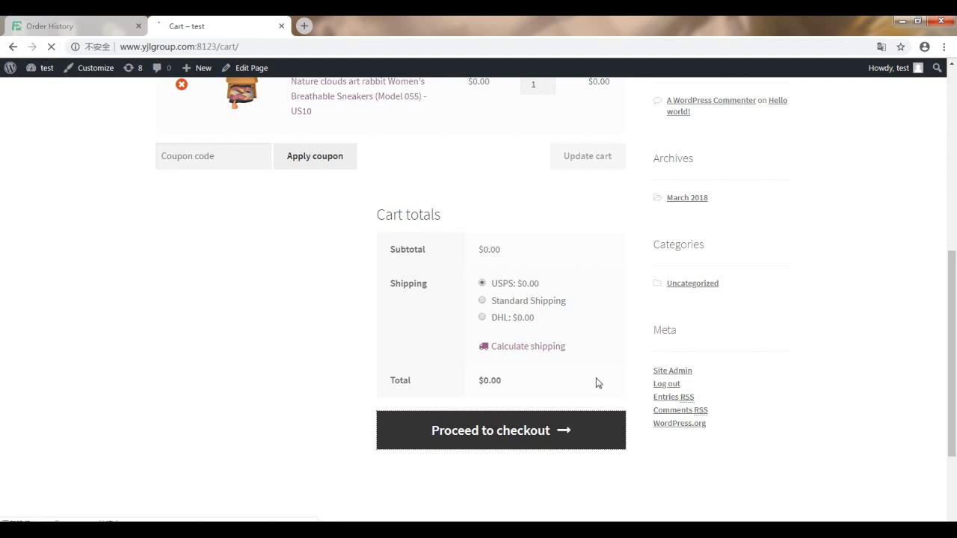
{"action": "scroll", "coordinate": [598, 362], "scroll_direction": "down", "scroll_amount": 5}
{"action": "scroll", "coordinate": [568, 381], "scroll_direction": "down", "scroll_amount": 3}
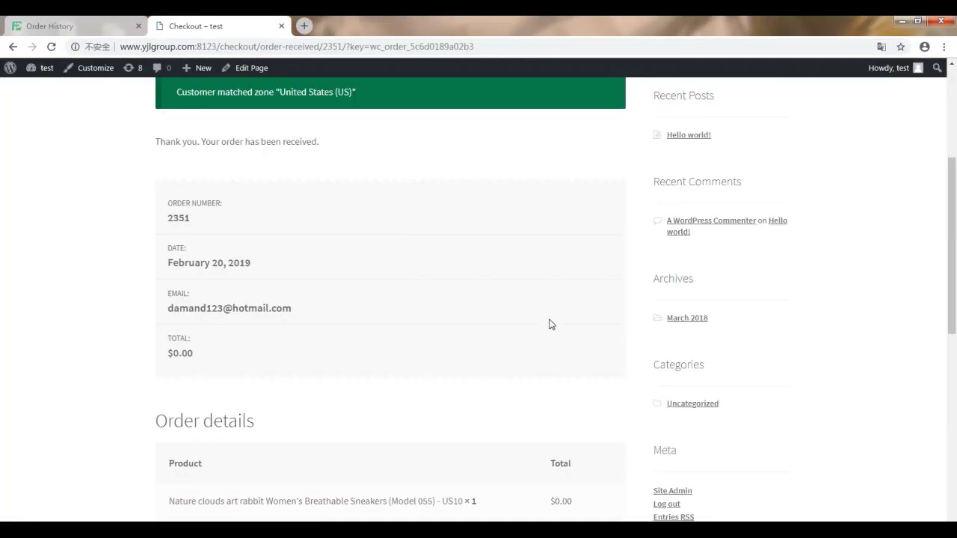
{"action": "scroll", "coordinate": [166, 124], "scroll_direction": "up", "scroll_amount": 2}
{"action": "scroll", "coordinate": [395, 263], "scroll_direction": "up", "scroll_amount": 1}
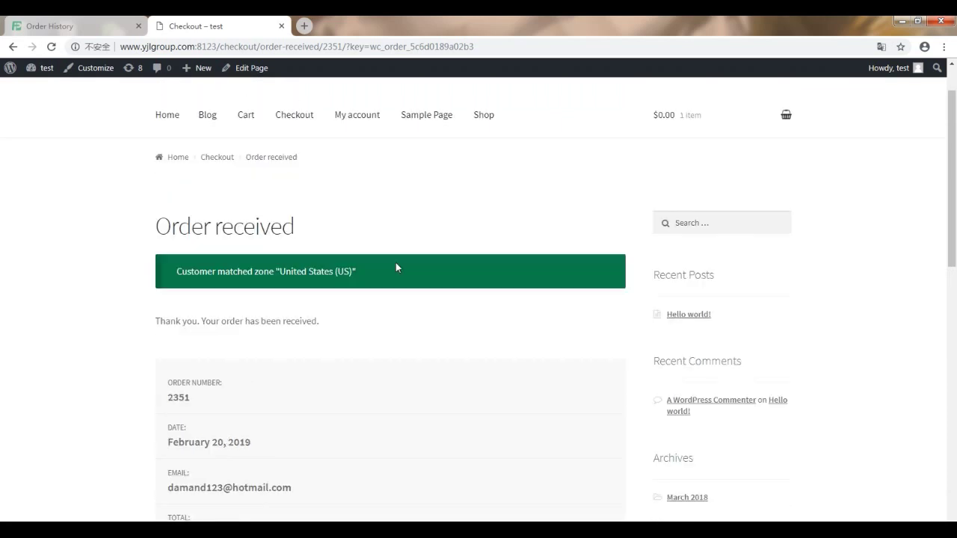
Open order #2351 from WooCommerce Orders and review its Processing status and US10 sneakers.
{"action": "mouse_move", "coordinate": [45, 68]}
{"action": "left_click", "coordinate": [43, 89]}
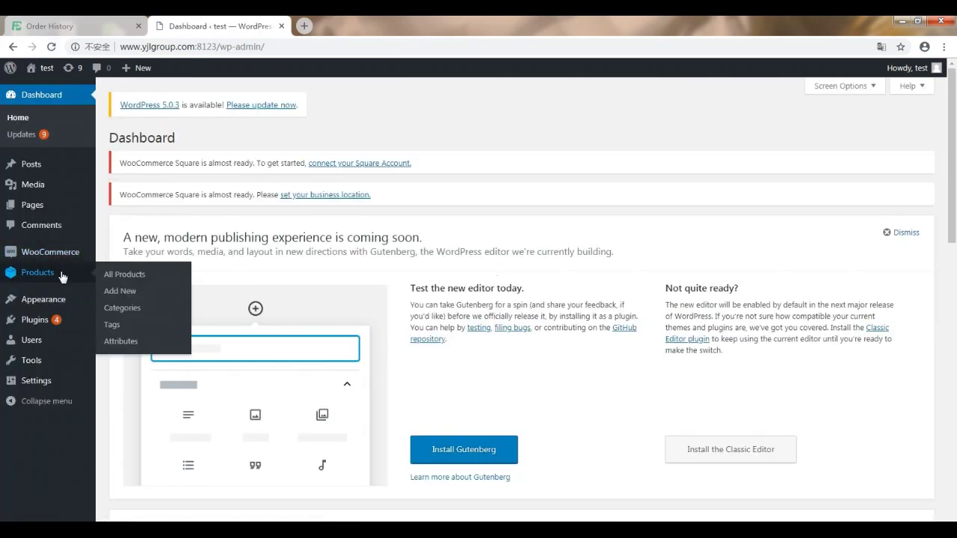
{"action": "mouse_move", "coordinate": [50, 251]}
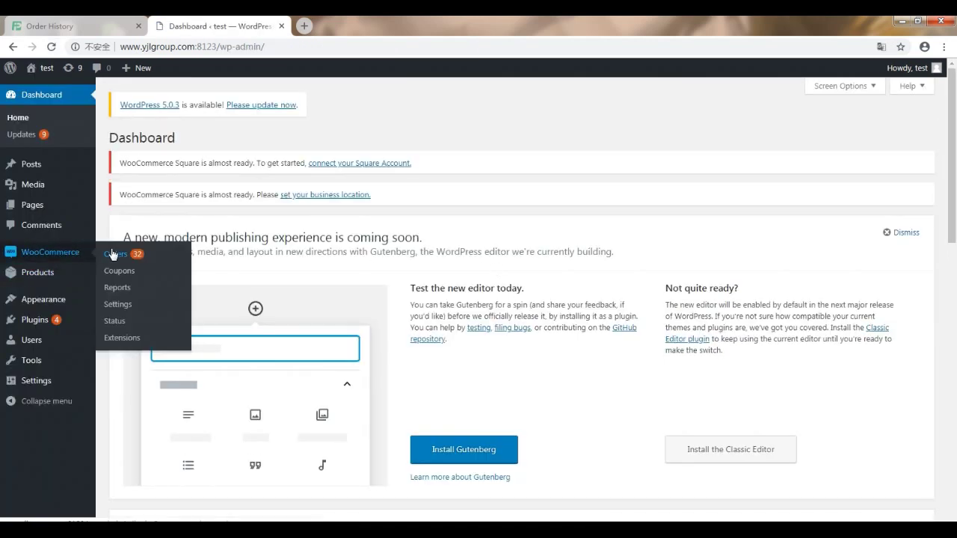
{"action": "left_click", "coordinate": [113, 254]}
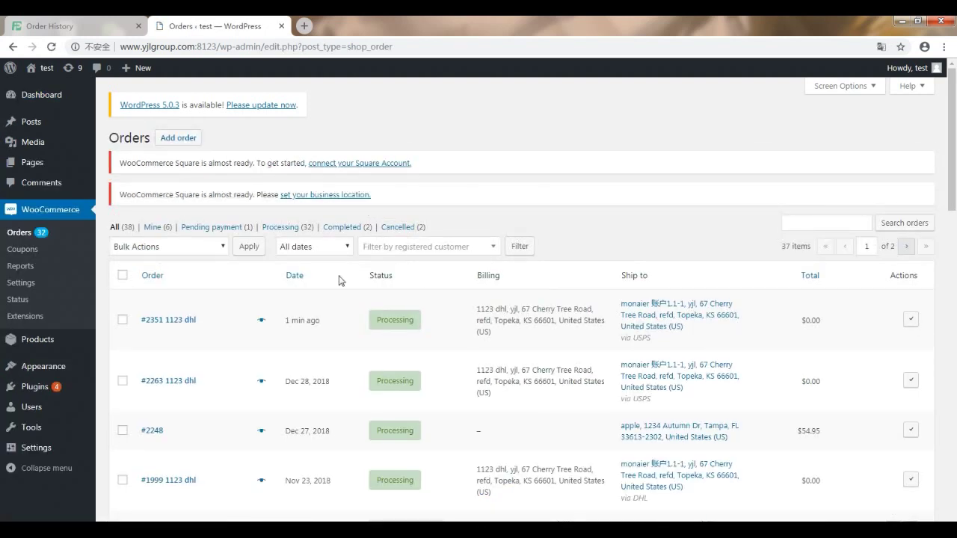
{"action": "scroll", "coordinate": [211, 283], "scroll_direction": "down", "scroll_amount": 1}
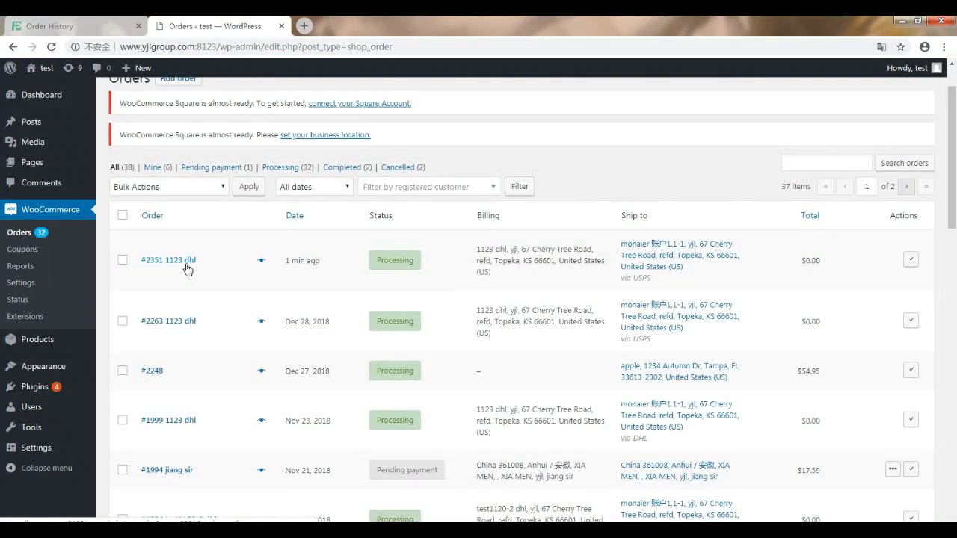
{"action": "left_click", "coordinate": [185, 269]}
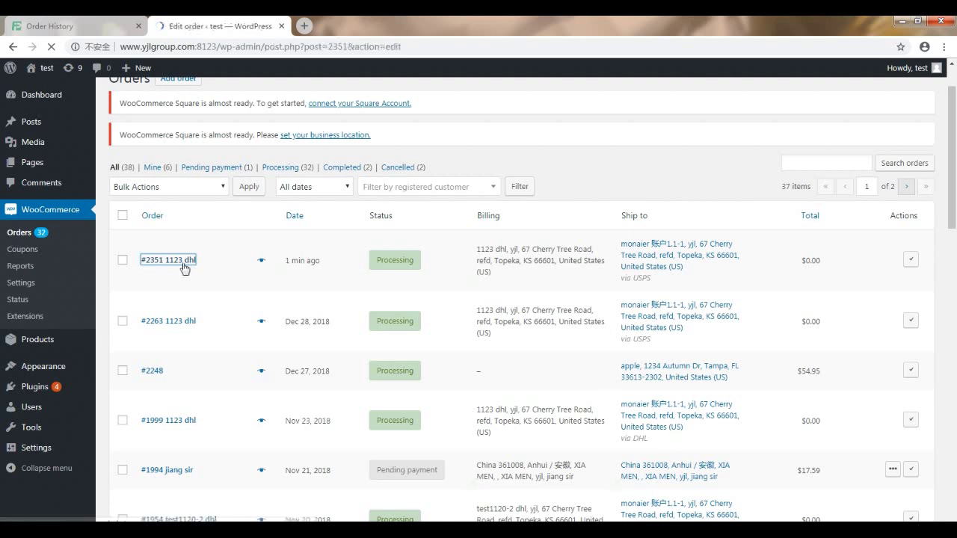
{"action": "scroll", "coordinate": [479, 333], "scroll_direction": "down", "scroll_amount": 1}
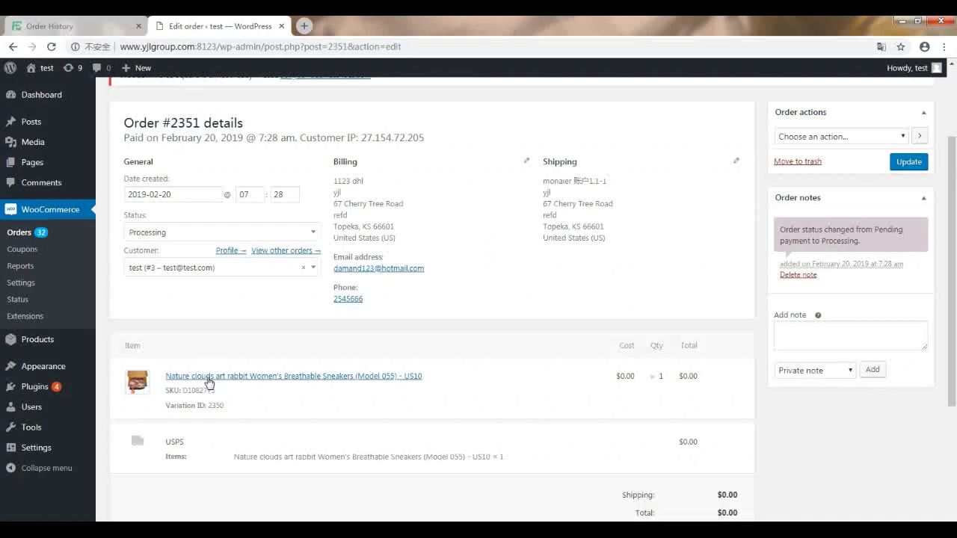
{"action": "scroll", "coordinate": [513, 358], "scroll_direction": "up", "scroll_amount": 1}
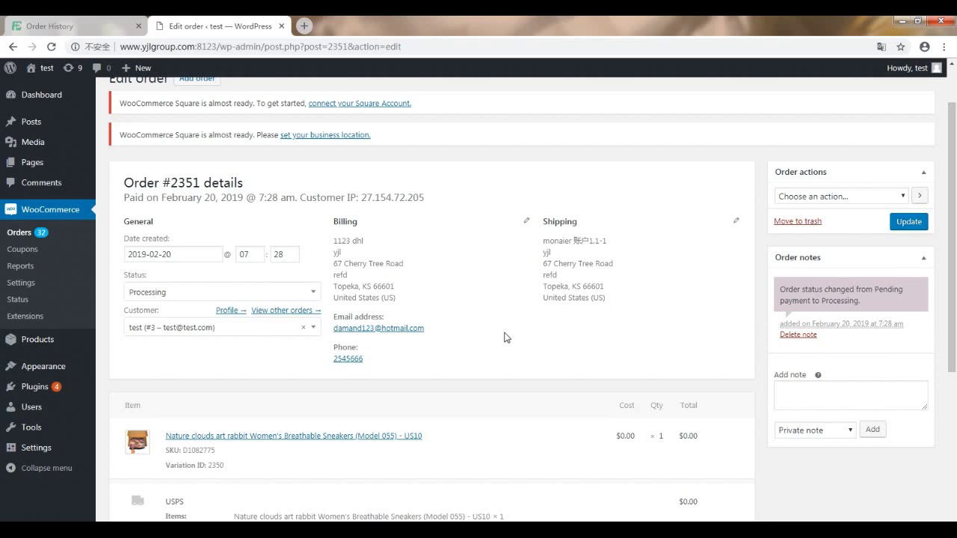
{"action": "scroll", "coordinate": [504, 338], "scroll_direction": "up", "scroll_amount": 1}
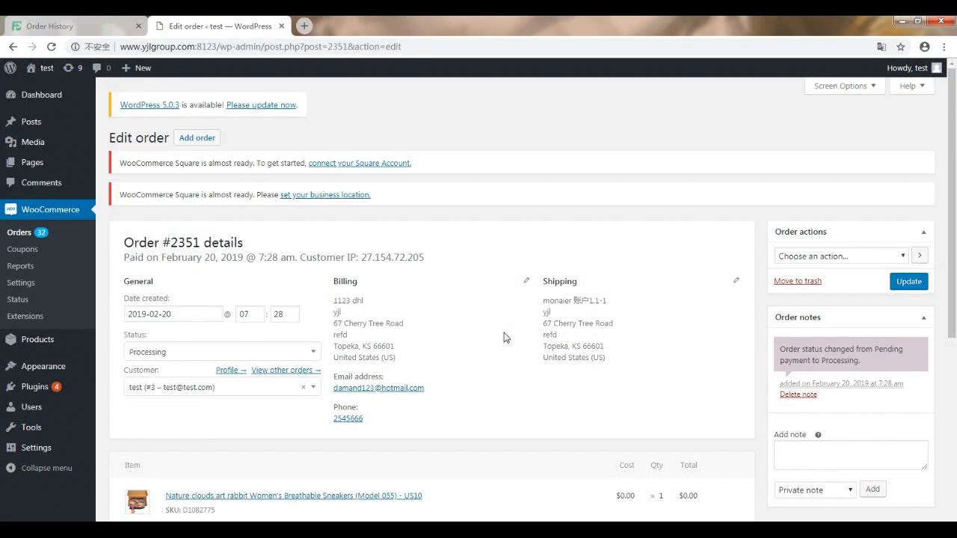
{"action": "scroll", "coordinate": [504, 338], "scroll_direction": "down", "scroll_amount": 1}
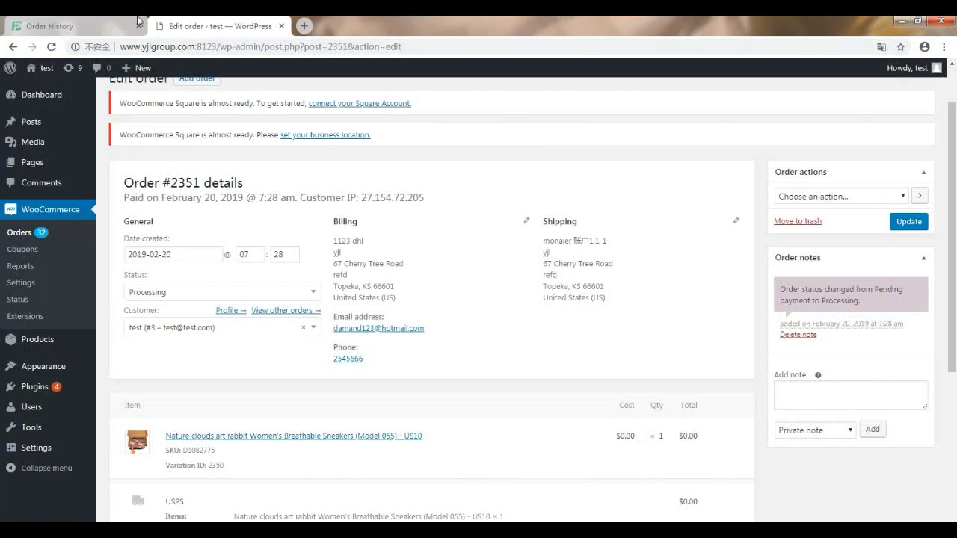
{"action": "left_click", "coordinate": [71, 26]}
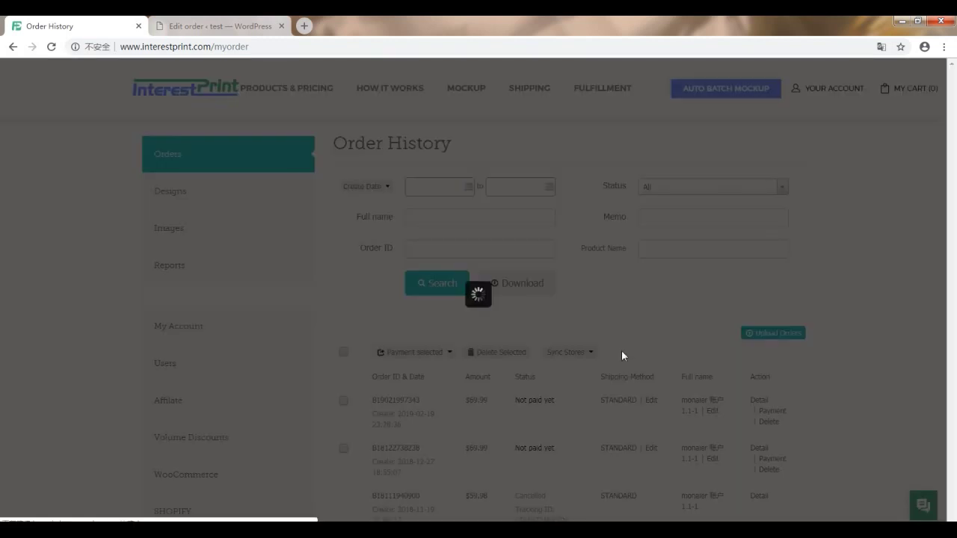
{"action": "left_click", "coordinate": [486, 336]}
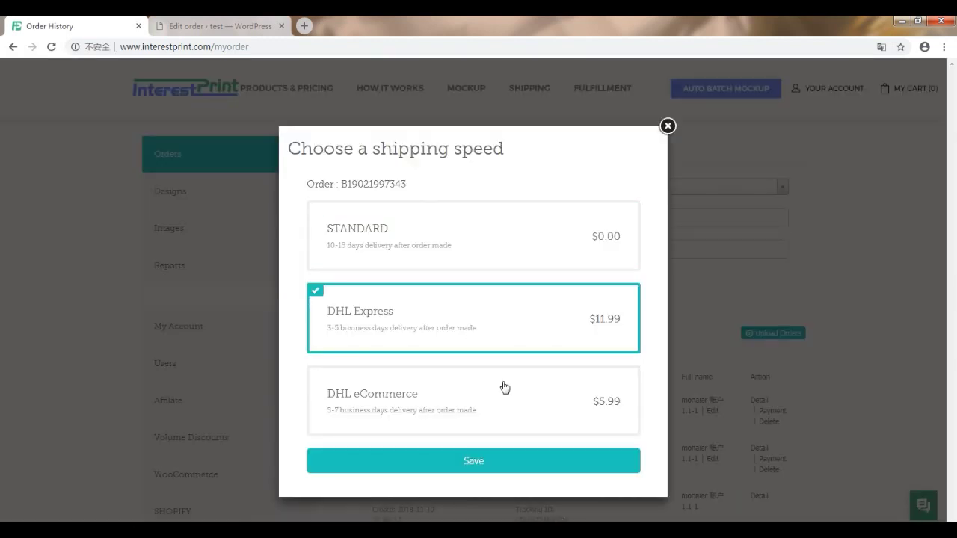
{"action": "left_click", "coordinate": [532, 463]}
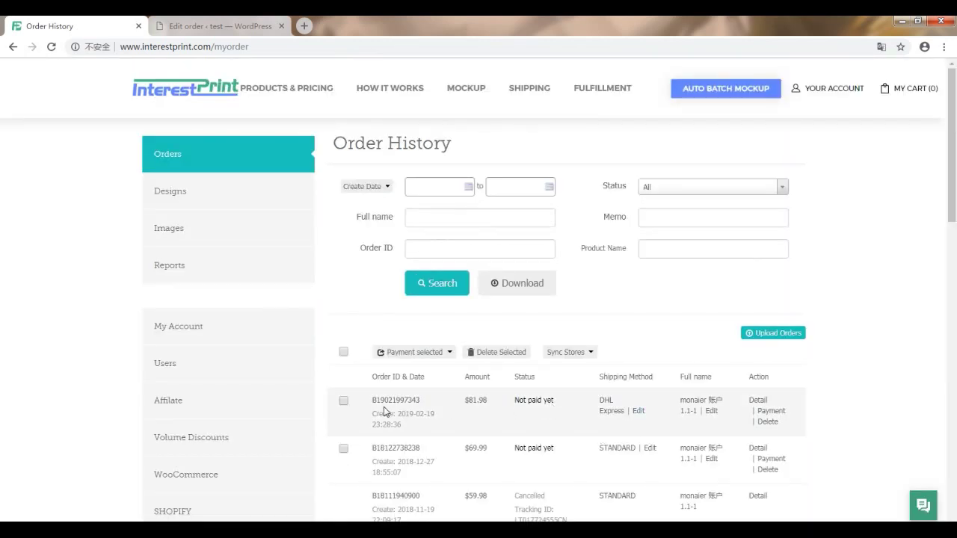
{"action": "left_click", "coordinate": [344, 404]}
{"action": "left_click", "coordinate": [431, 355]}
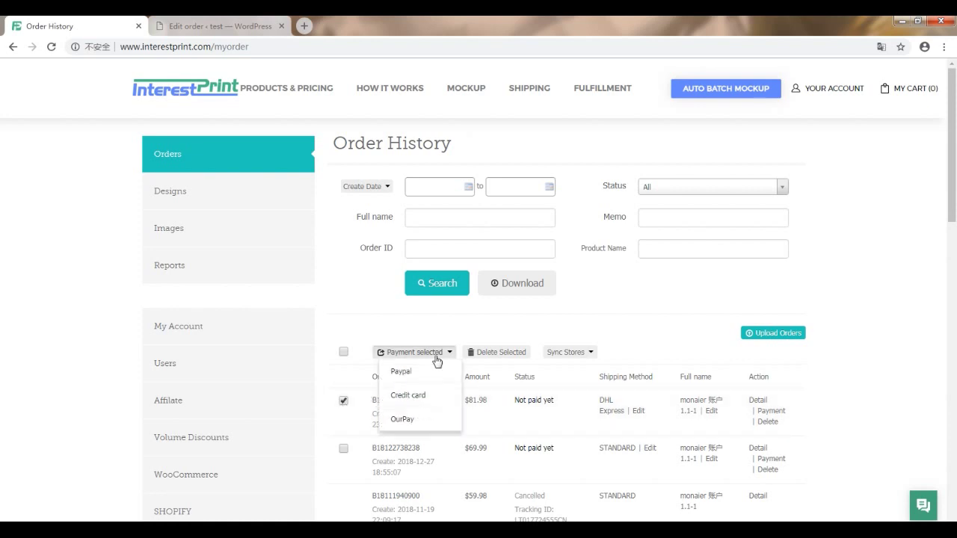
{"action": "left_click", "coordinate": [429, 419]}
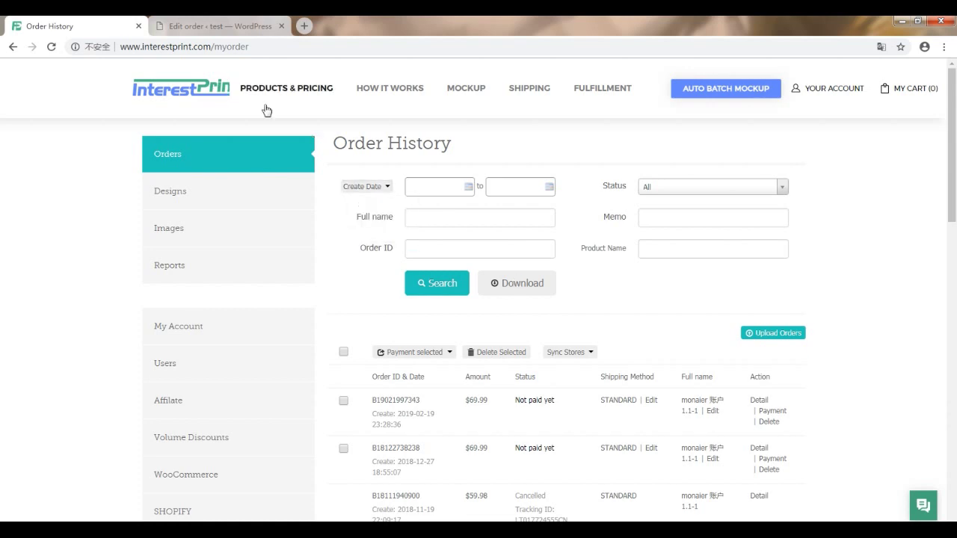
Return to WordPress order 1999's edit page to view its DHL Express fulfilment note.
{"action": "left_click", "coordinate": [246, 26]}
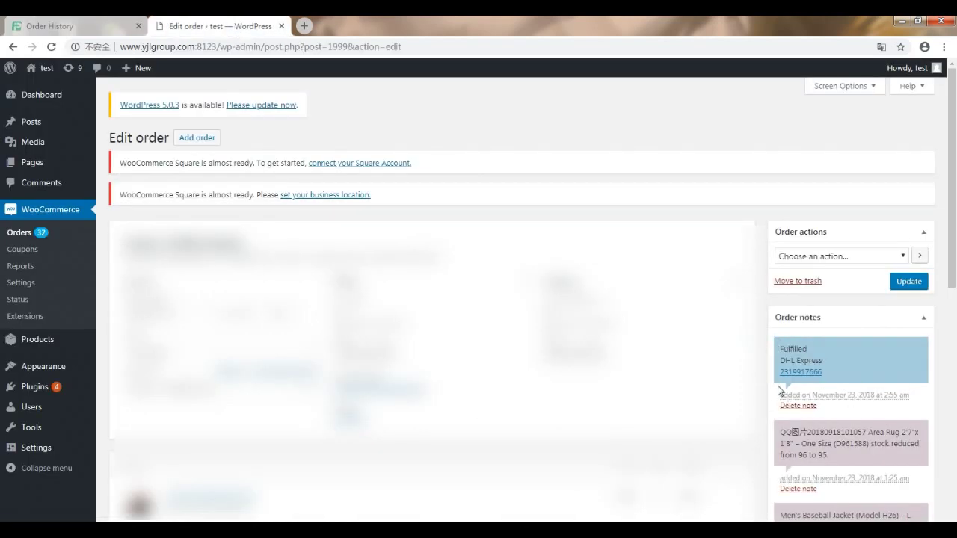